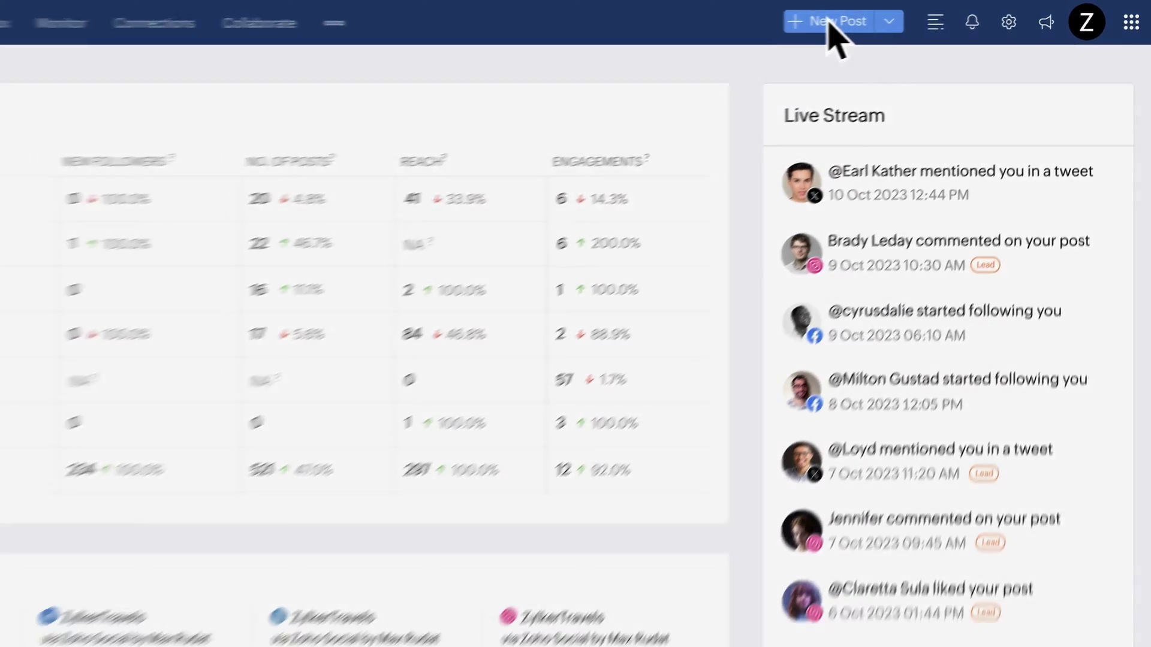
Start a new post and choose the Zylker Travels channels to post to.
{"action": "left_click", "coordinate": [826, 24]}
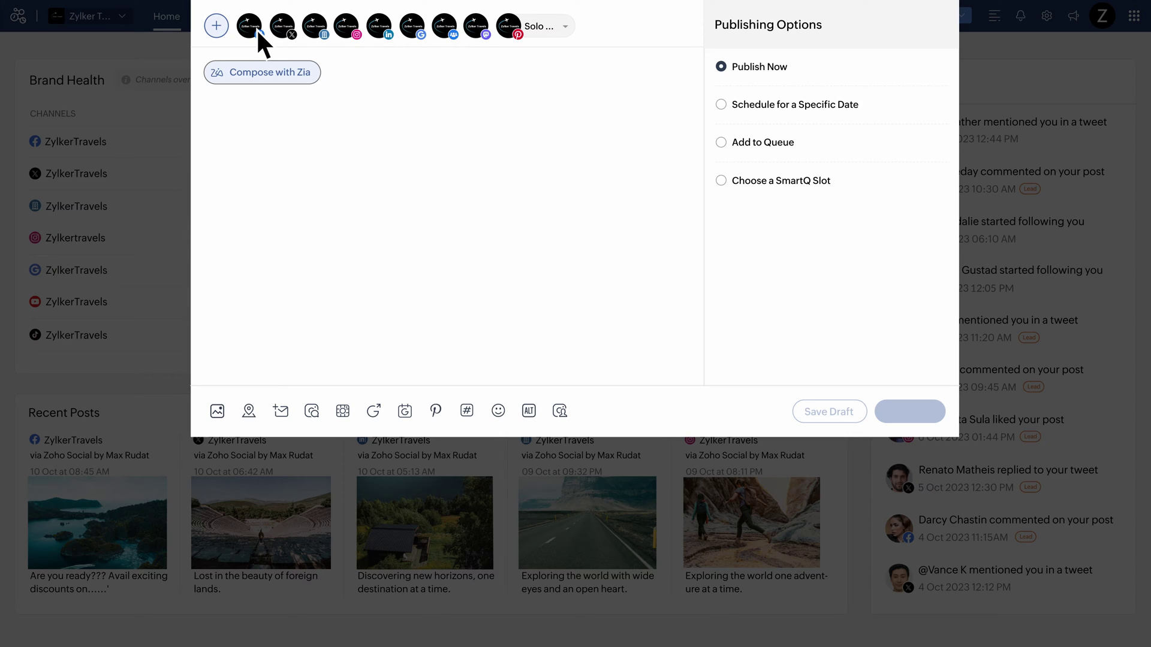
{"action": "left_click", "coordinate": [214, 23]}
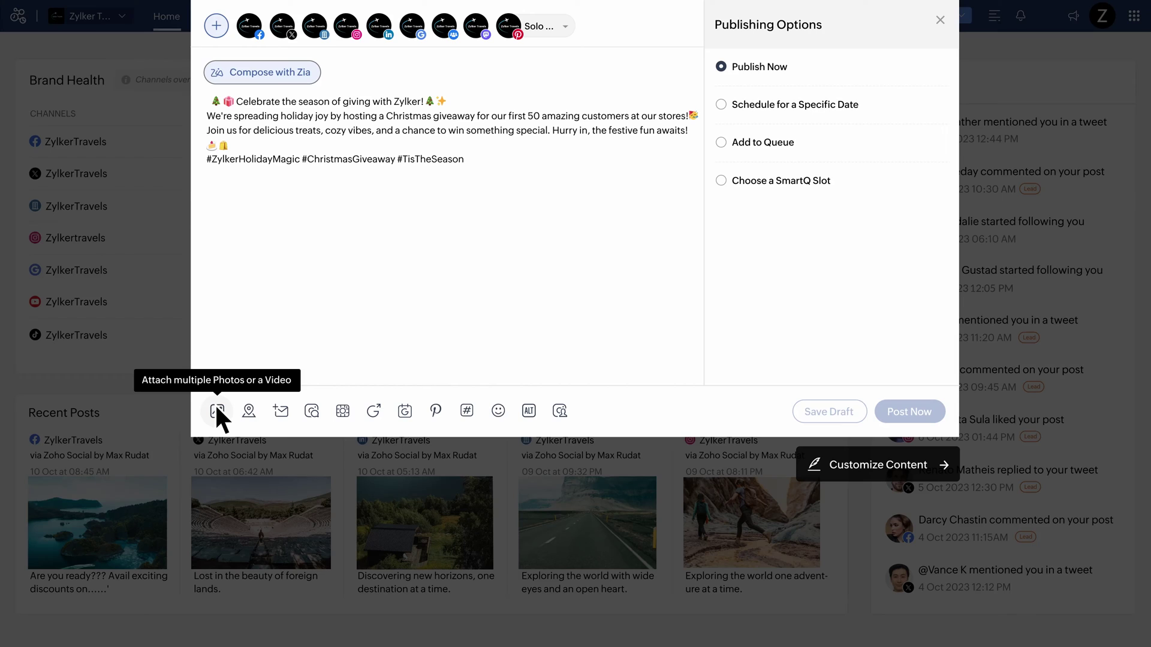
Open the Media Library and enable the Pixabay, Pexels and Giphy sources.
{"action": "left_click", "coordinate": [217, 410]}
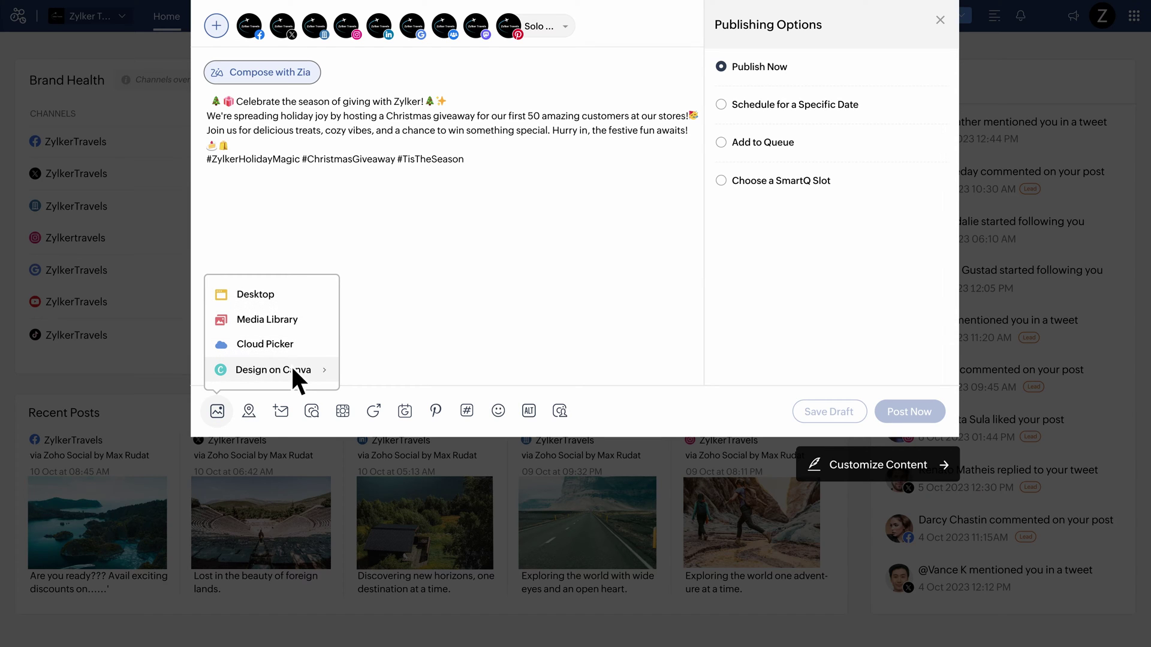
{"action": "left_click", "coordinate": [291, 312]}
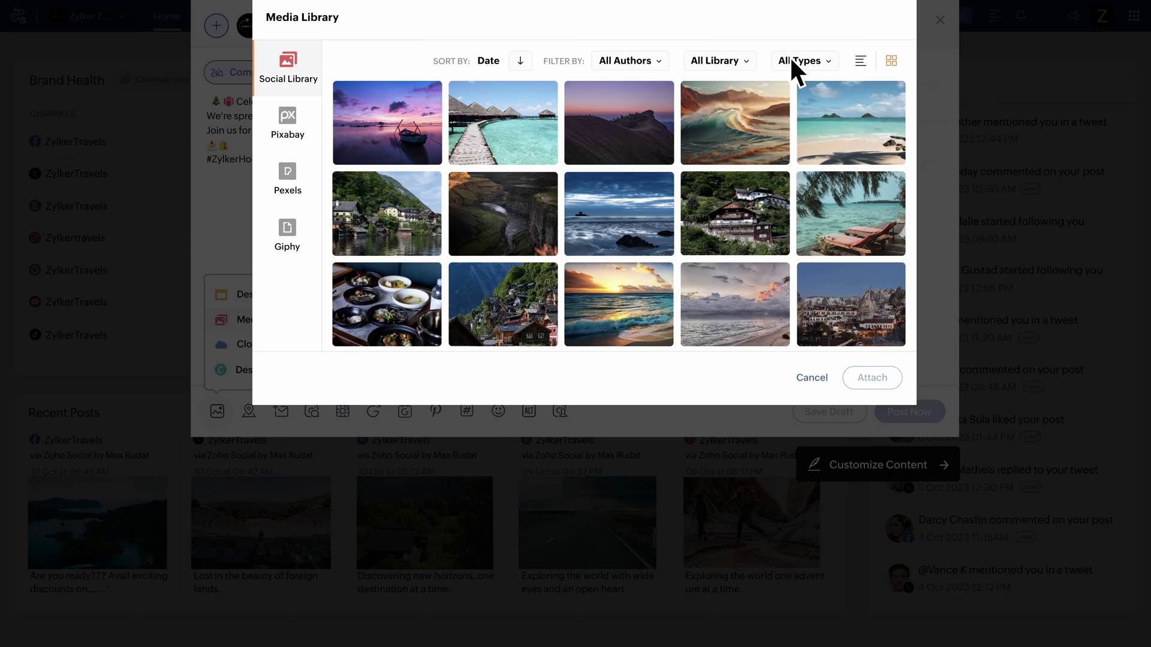
{"action": "left_click", "coordinate": [288, 119]}
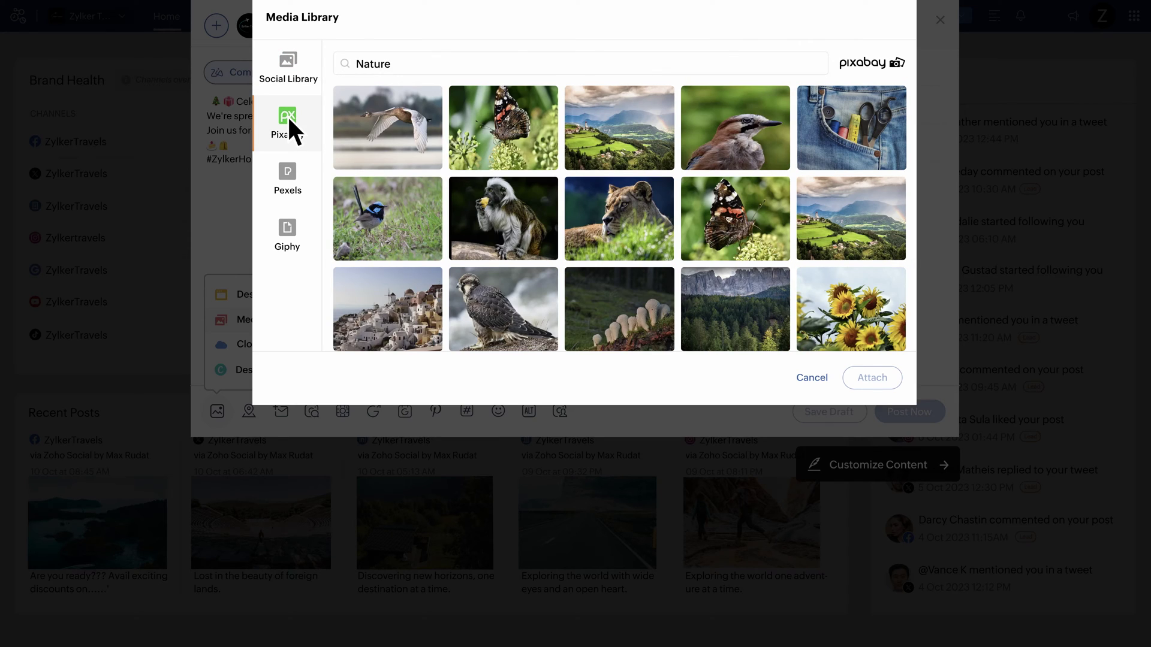
{"action": "left_click", "coordinate": [287, 171]}
{"action": "left_click", "coordinate": [287, 228]}
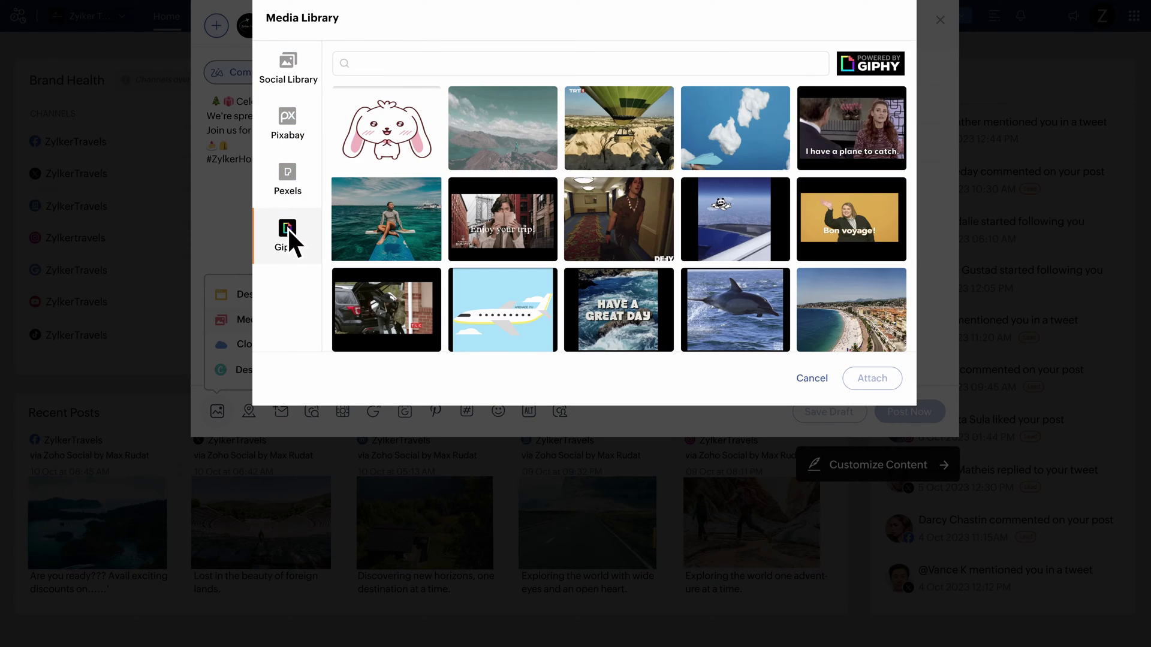
Search 'Travel', attach the purple sunset image, then bring up the Cloud Picker.
{"action": "type", "text": "Travel"}
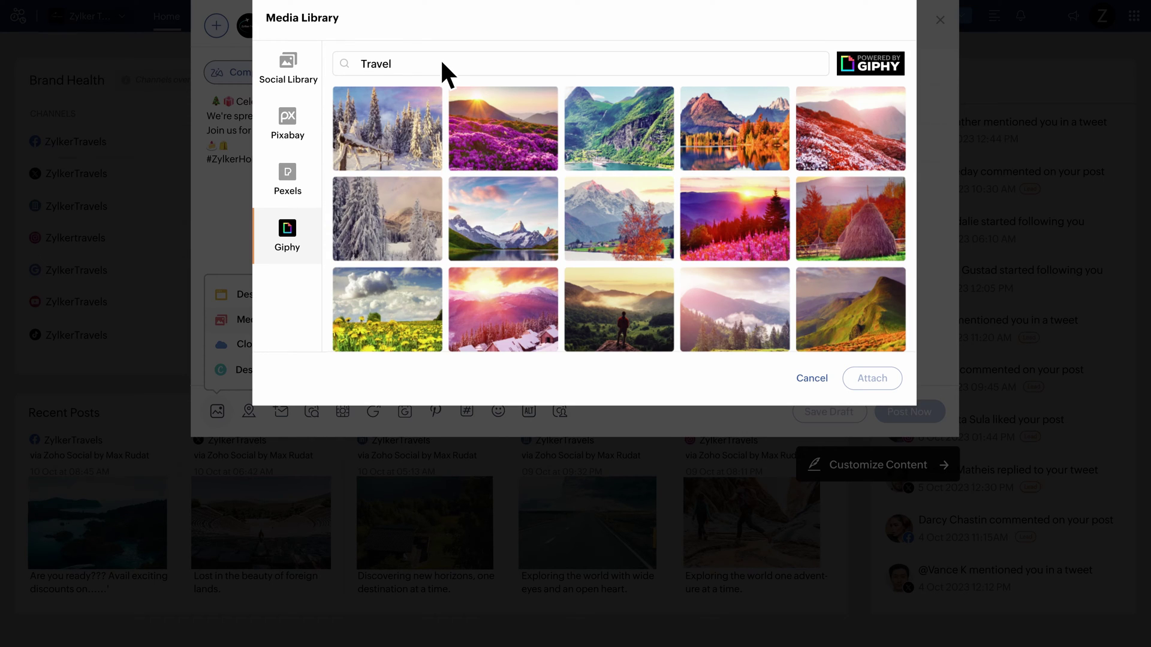
{"action": "left_click", "coordinate": [518, 123]}
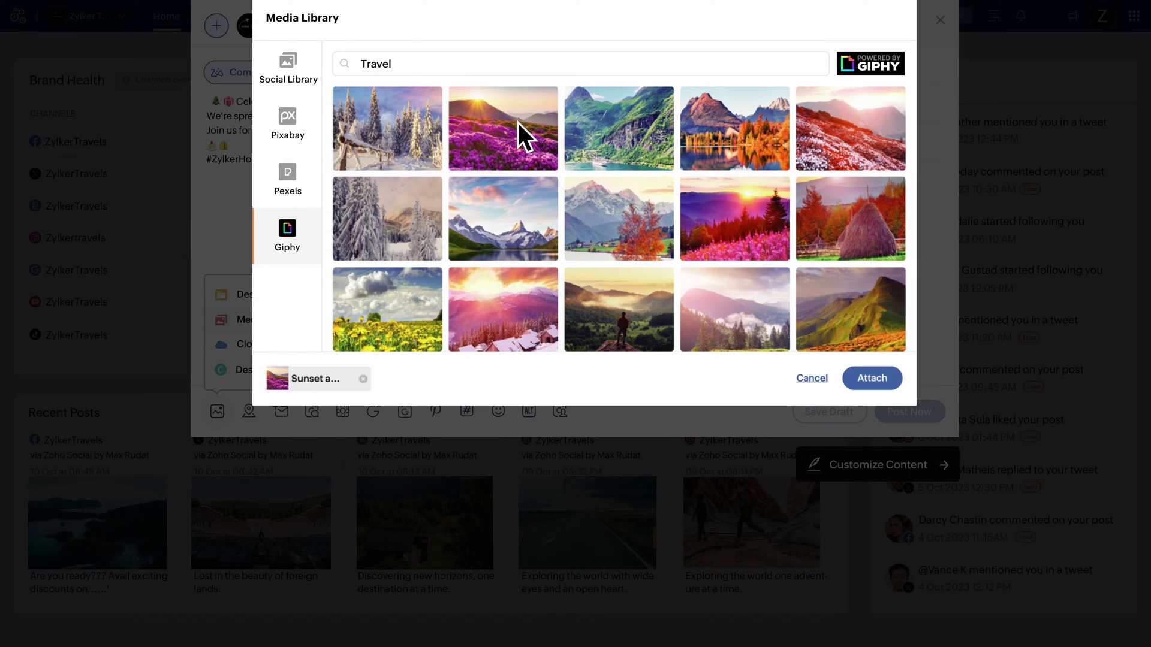
{"action": "left_click", "coordinate": [872, 377]}
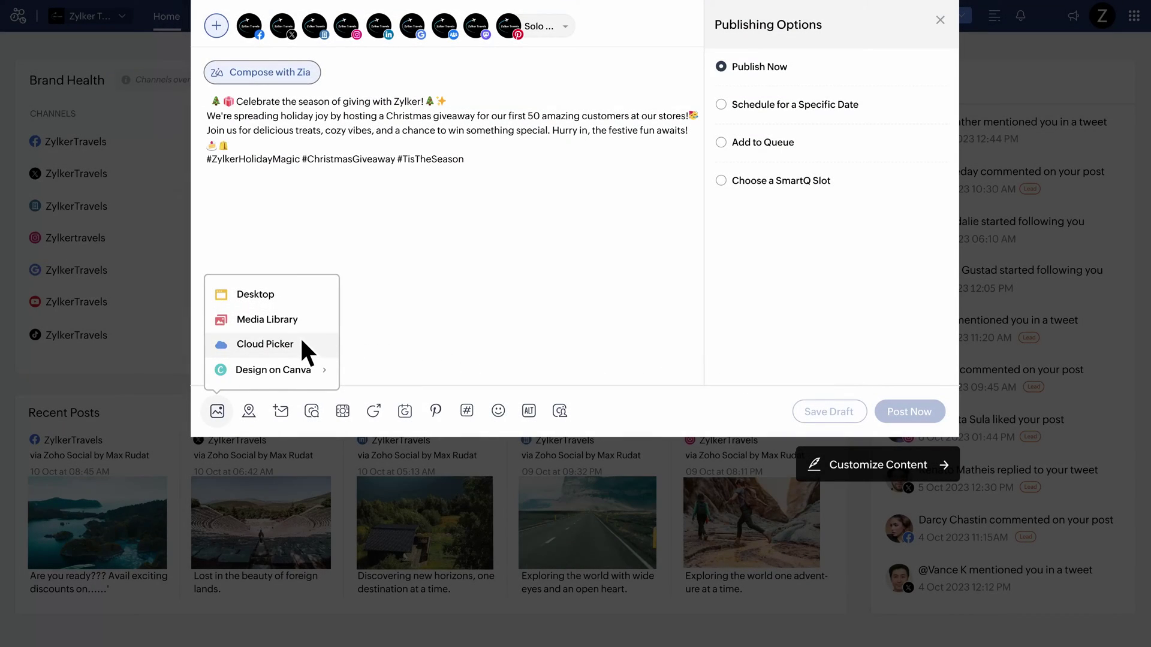
{"action": "left_click", "coordinate": [301, 342]}
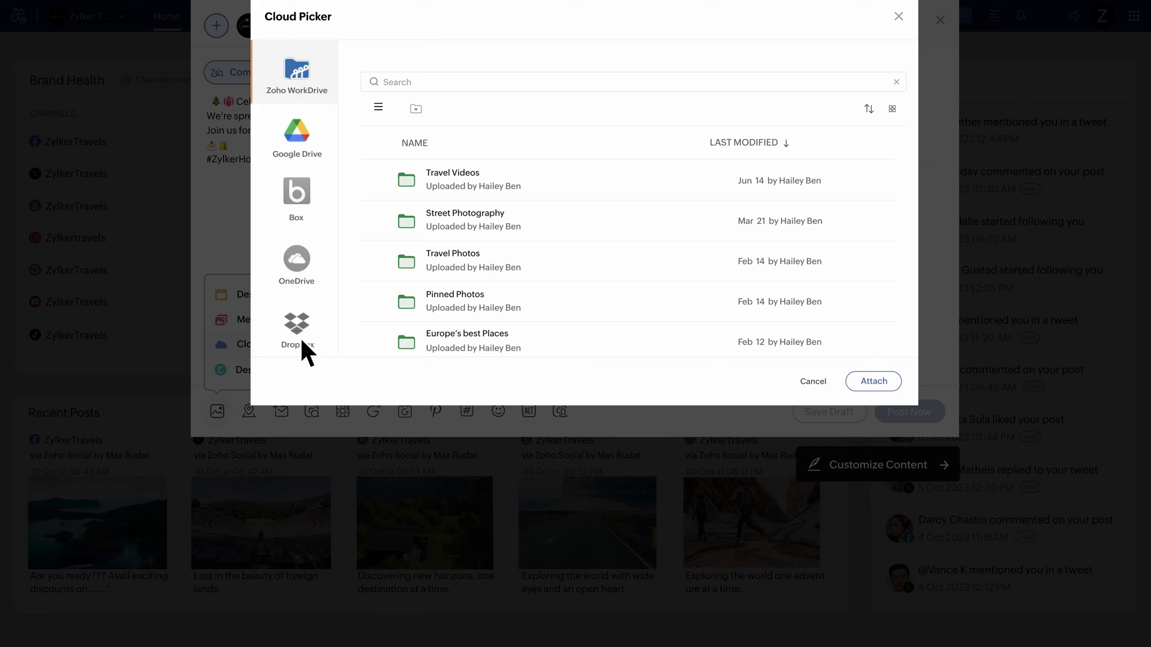
Close the Cloud Picker and attach Beach.jpeg from the desktop.
{"action": "key", "text": "Escape"}
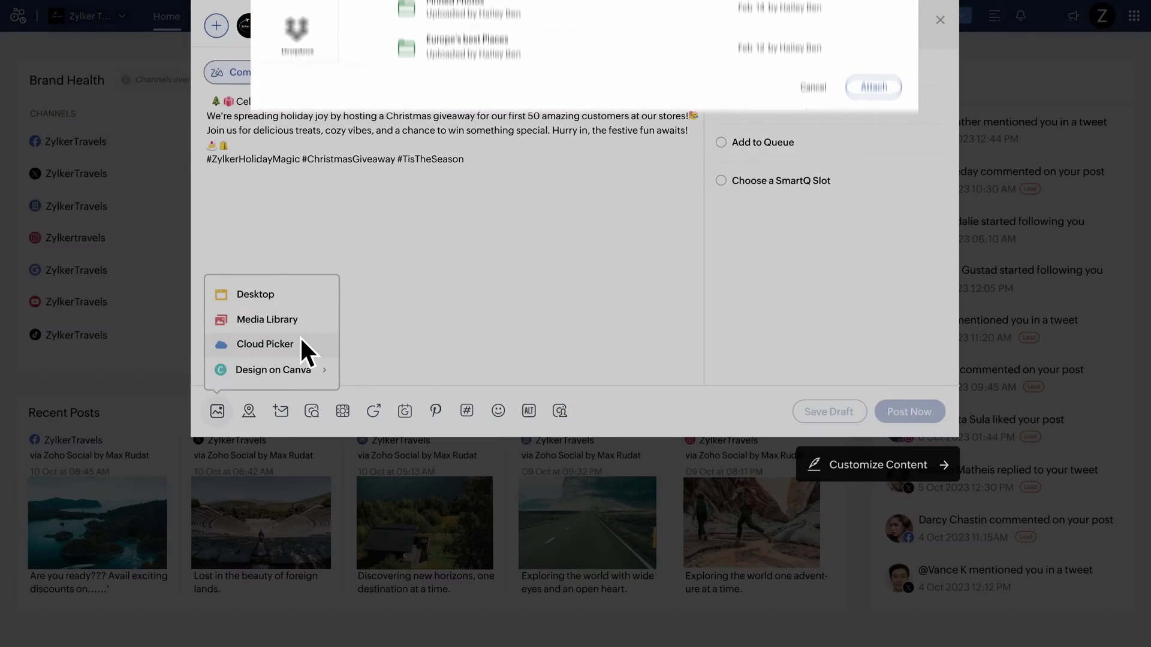
{"action": "mouse_move", "coordinate": [301, 368]}
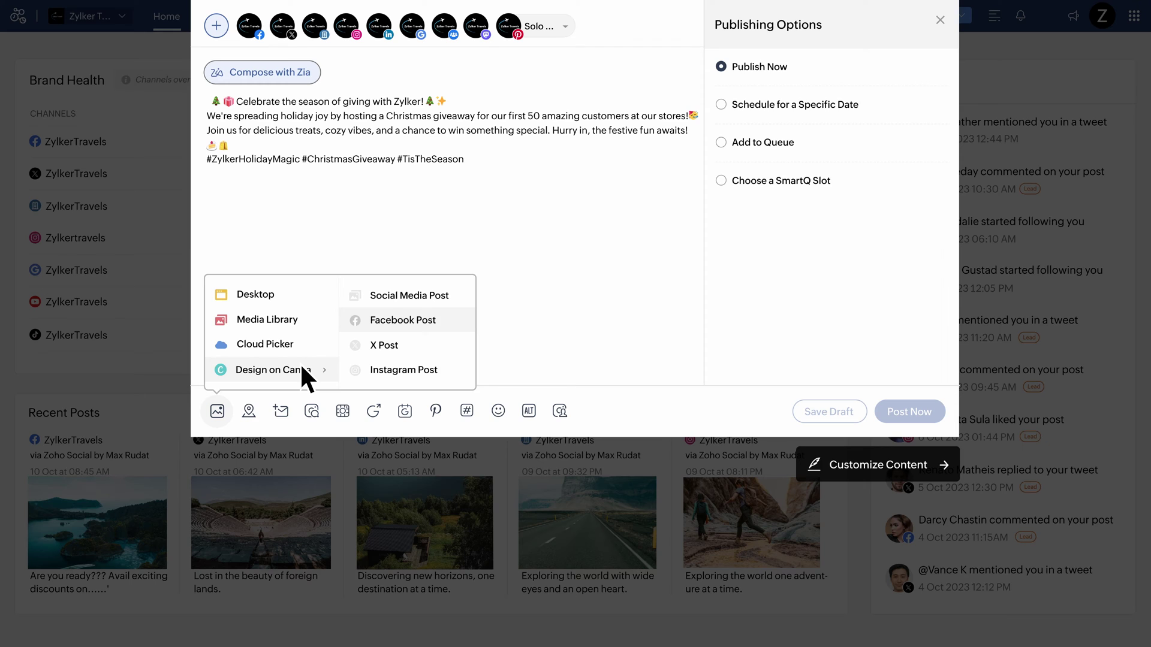
{"action": "left_click", "coordinate": [300, 295]}
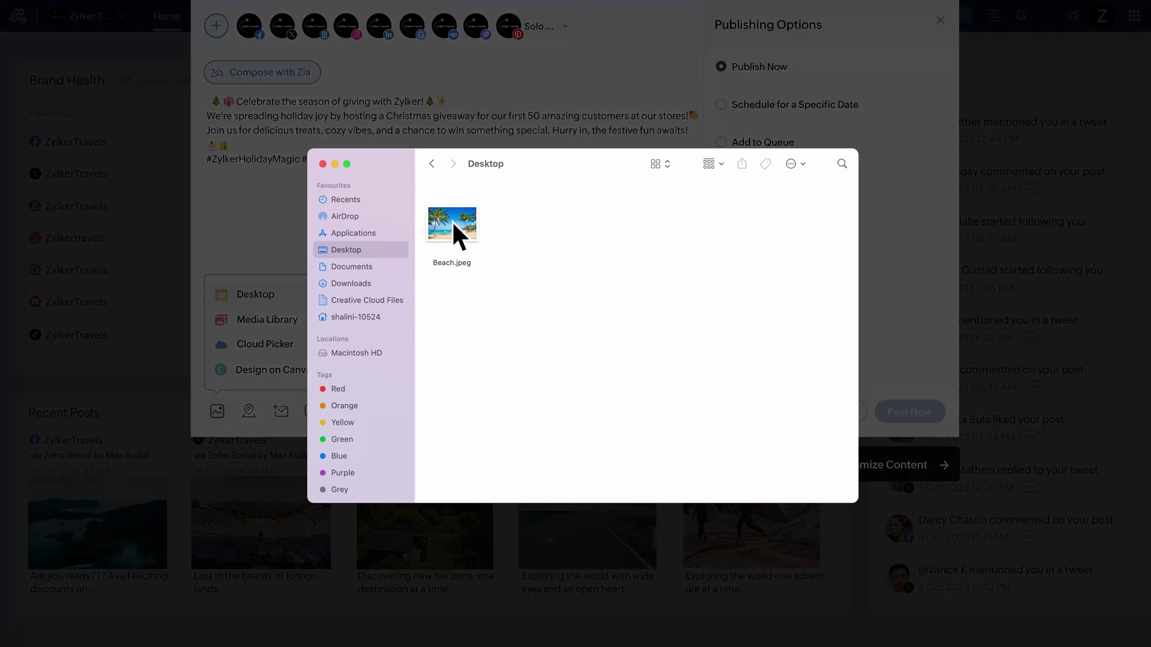
{"action": "double_click", "coordinate": [451, 220]}
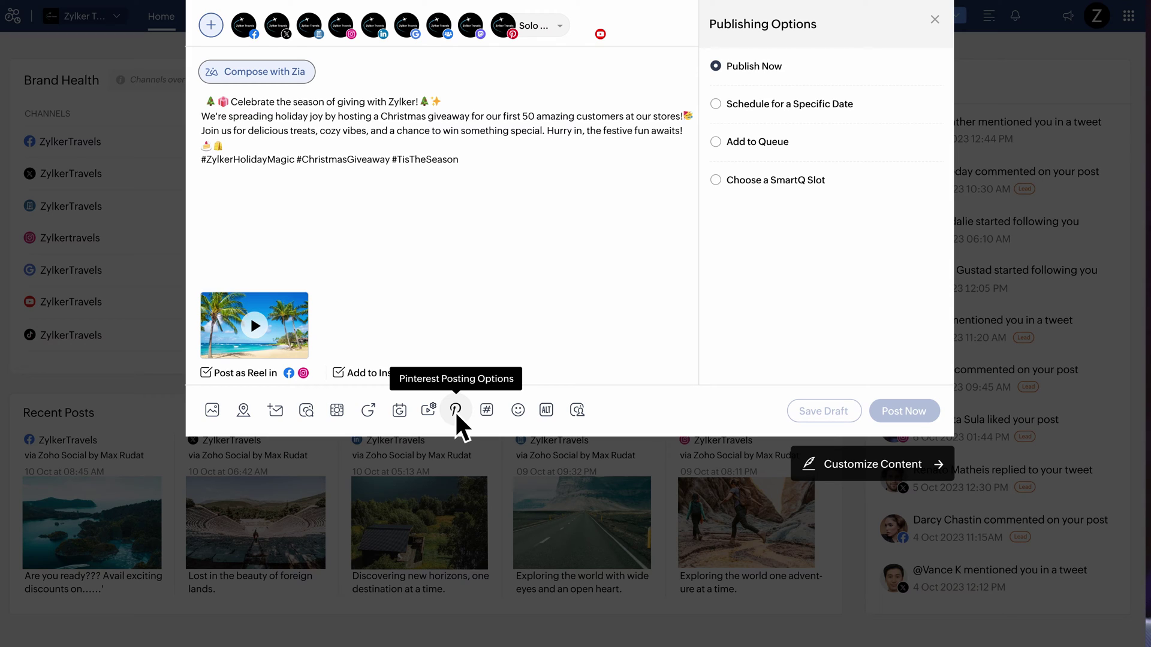
Save a Travel hashtag group with #travel, #wanderlust and #getaway, then reopen Hashtag Groups.
{"action": "left_click", "coordinate": [486, 410]}
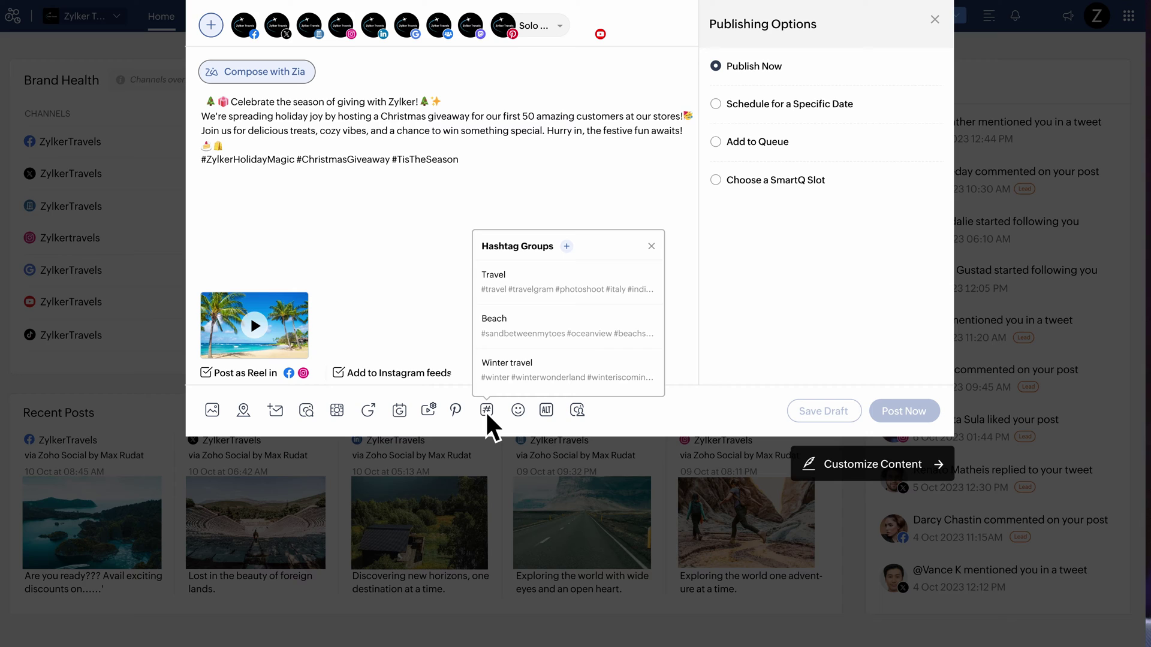
{"action": "left_click", "coordinate": [566, 246]}
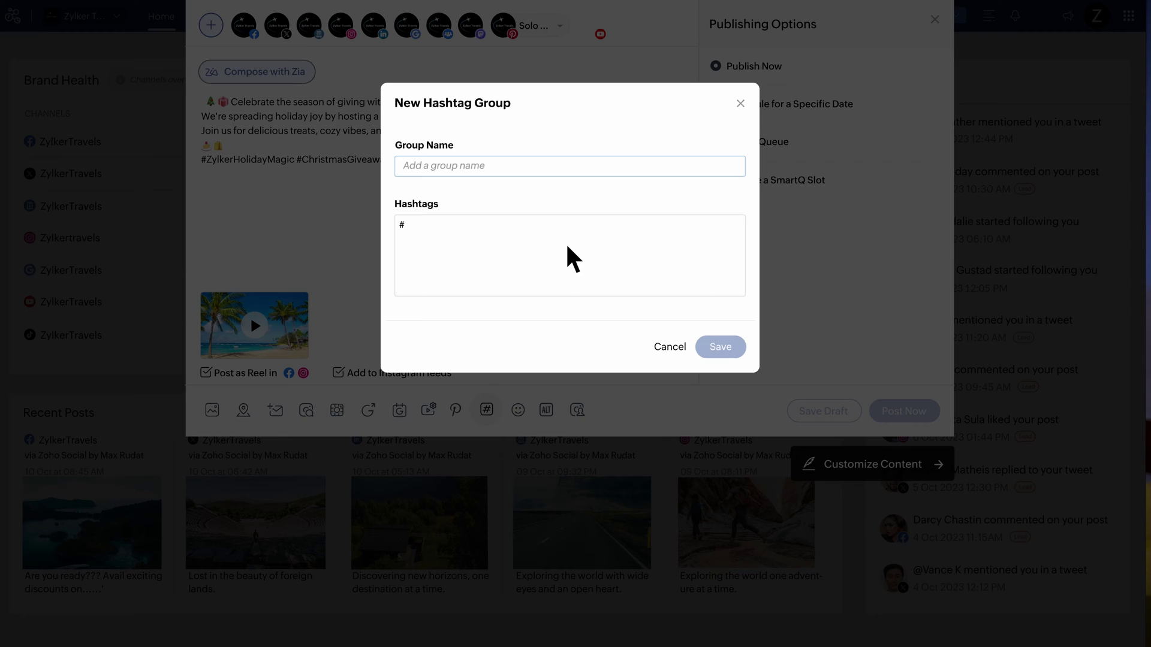
{"action": "type", "text": "travel #wanderlust #getawayTravel"}
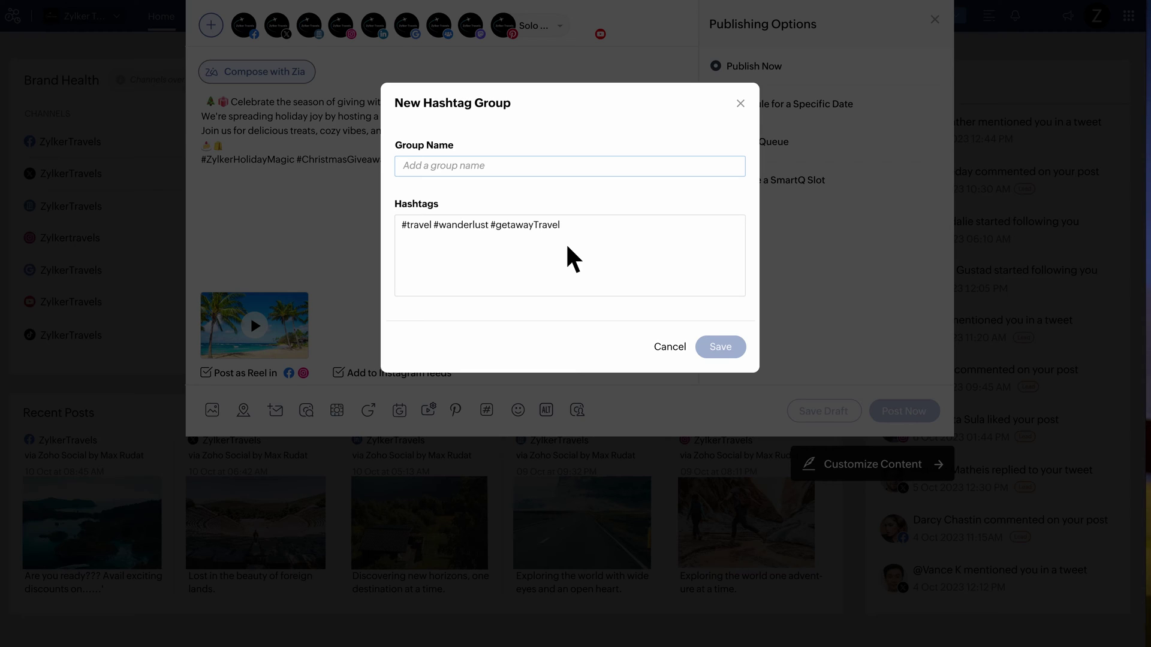
{"action": "key", "text": "shift+Tab"}
{"action": "type", "text": "Trave"}
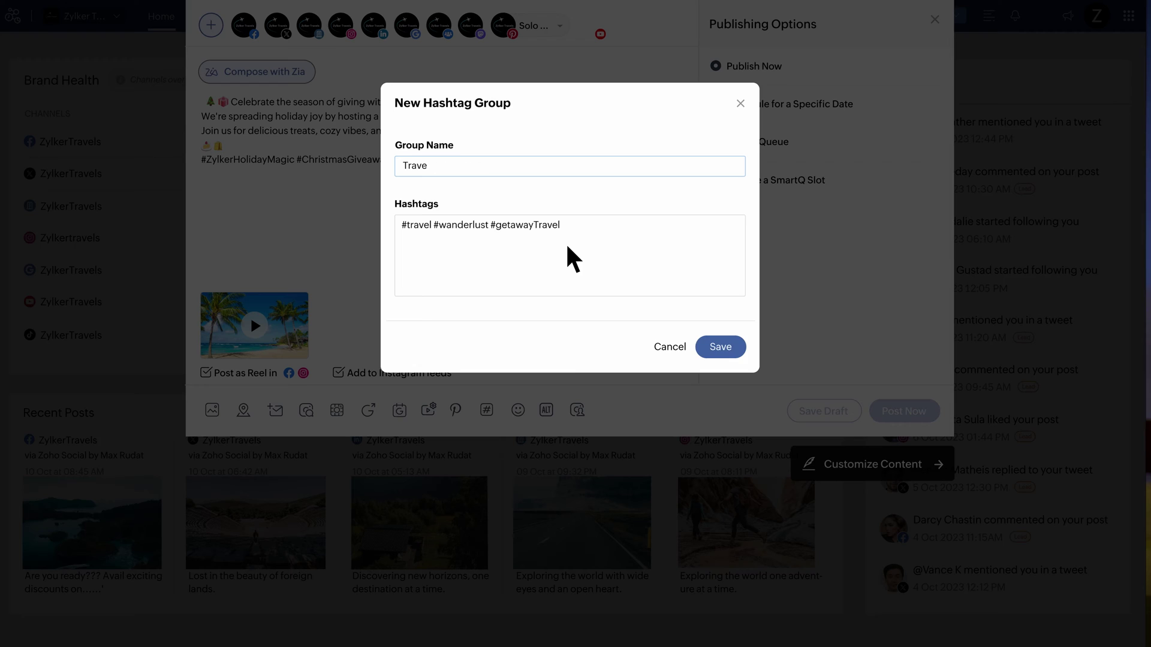
{"action": "left_click", "coordinate": [720, 347]}
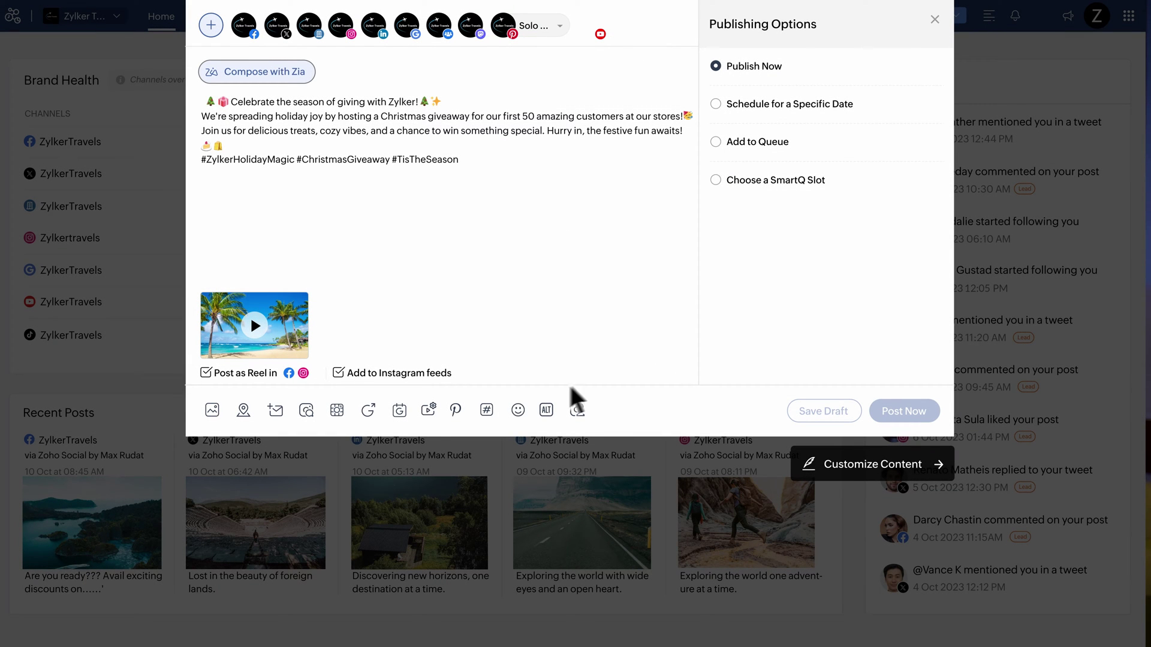
{"action": "left_click", "coordinate": [486, 410]}
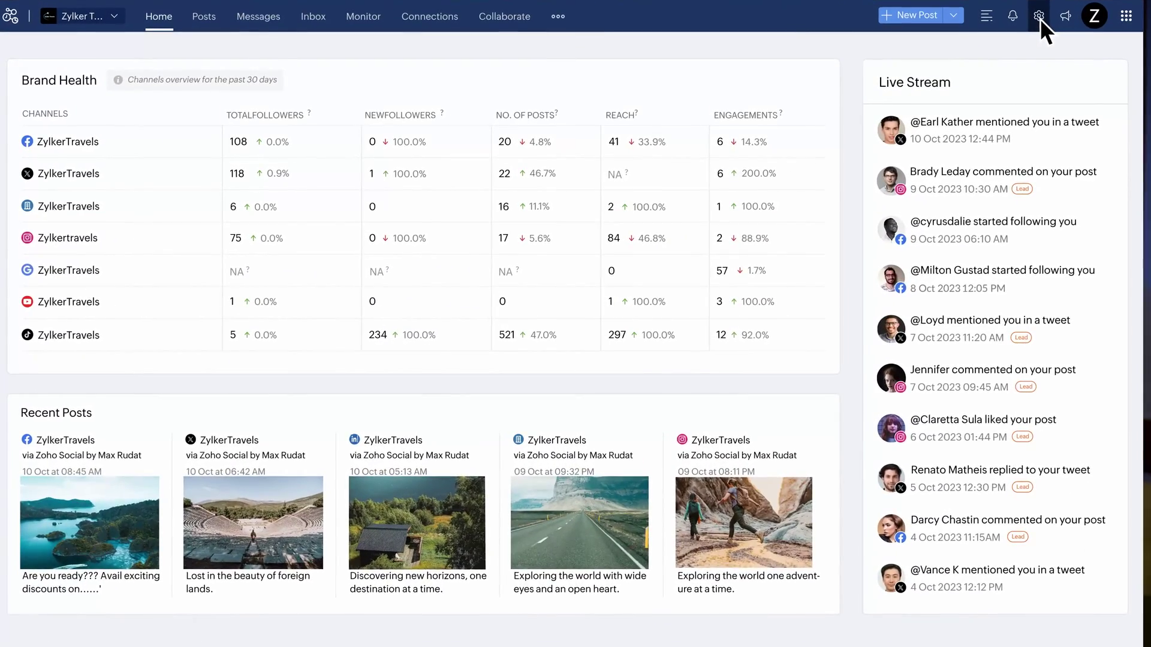
Review the brand's Publishing settings.
{"action": "left_click", "coordinate": [920, 83]}
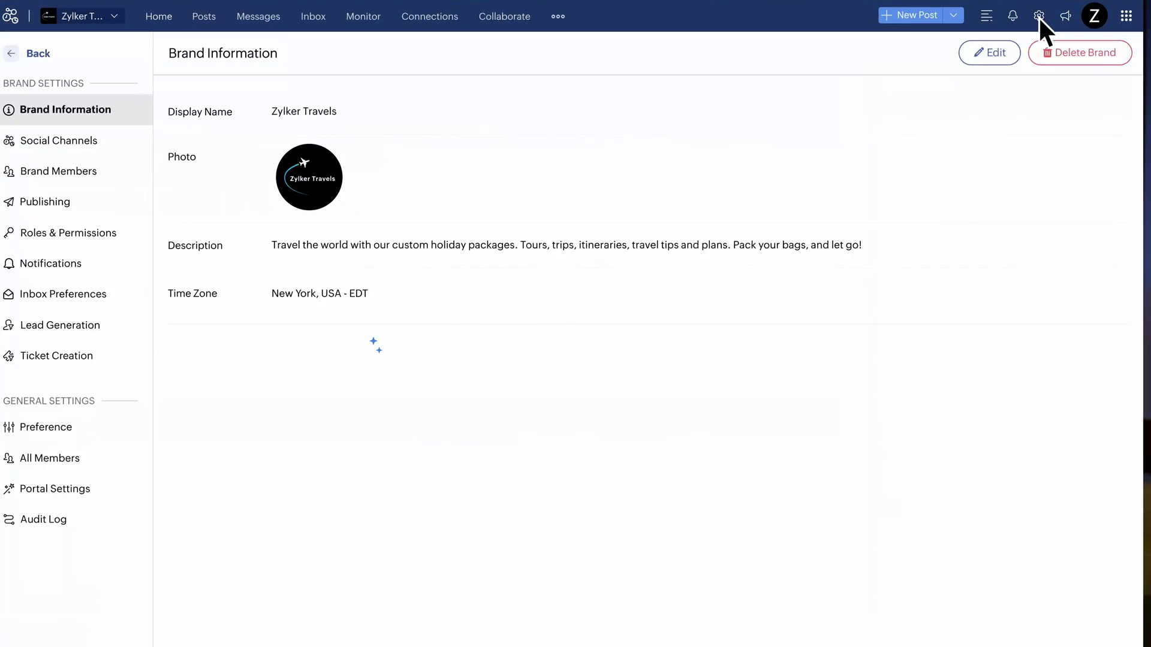
{"action": "left_click", "coordinate": [61, 201]}
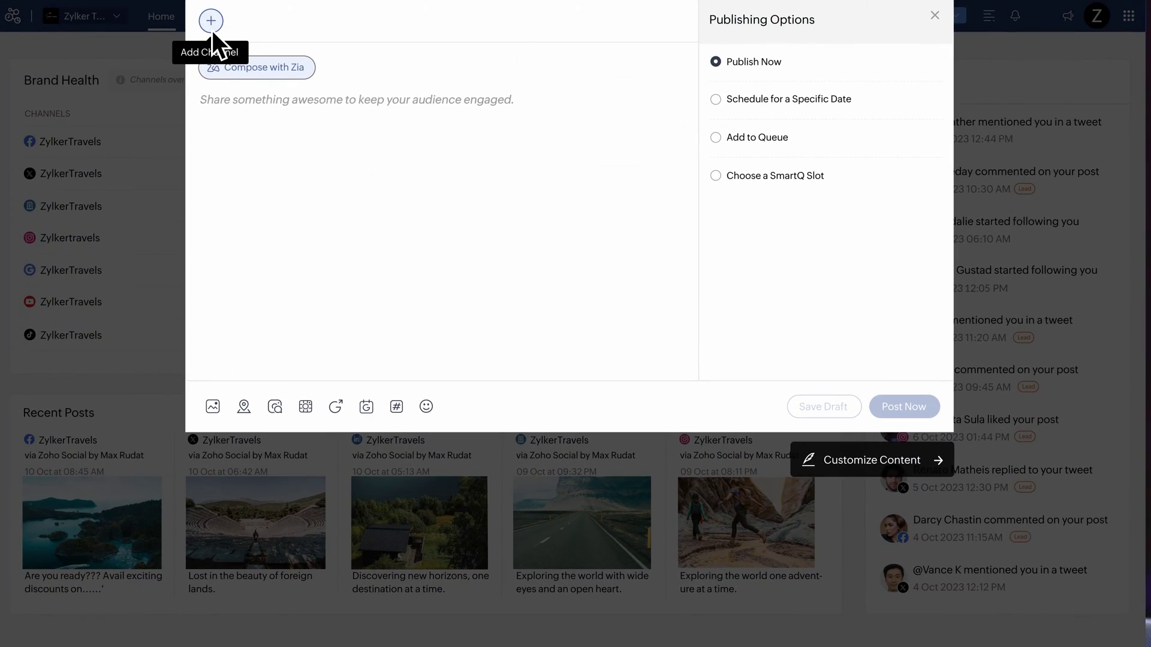
Select the Facebook and Instagram channels for Zylker Travels, Zylker Mart and Zylker Bakery.
{"action": "left_click", "coordinate": [300, 117]}
{"action": "left_click", "coordinate": [346, 146]}
{"action": "left_click", "coordinate": [346, 181]}
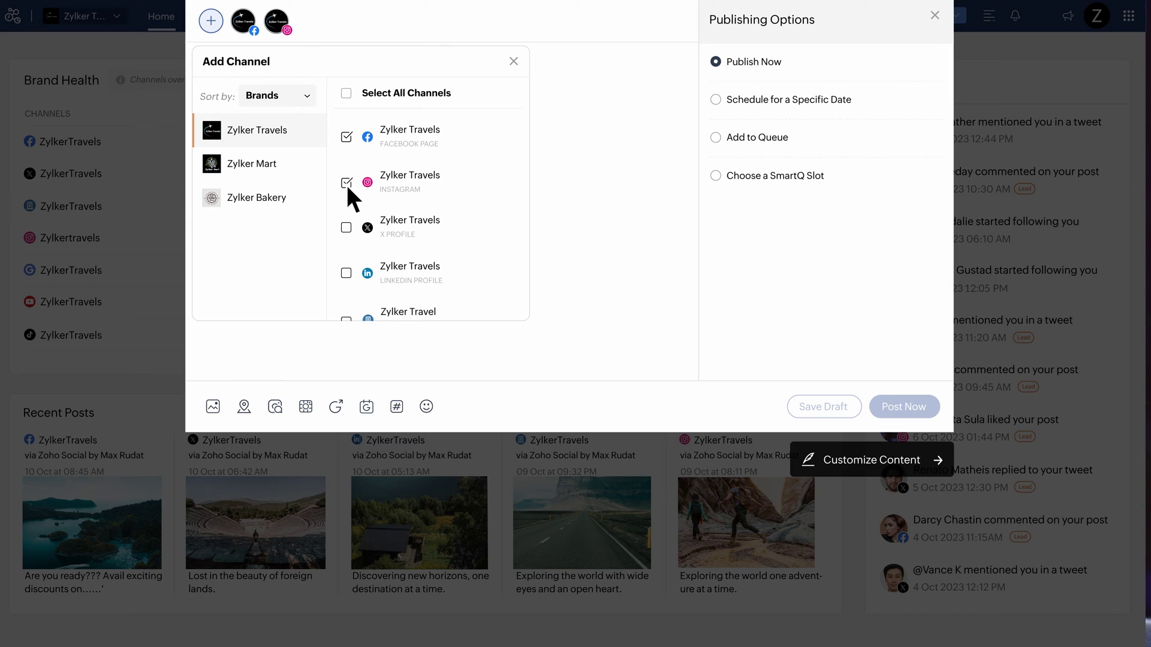
{"action": "left_click", "coordinate": [249, 160]}
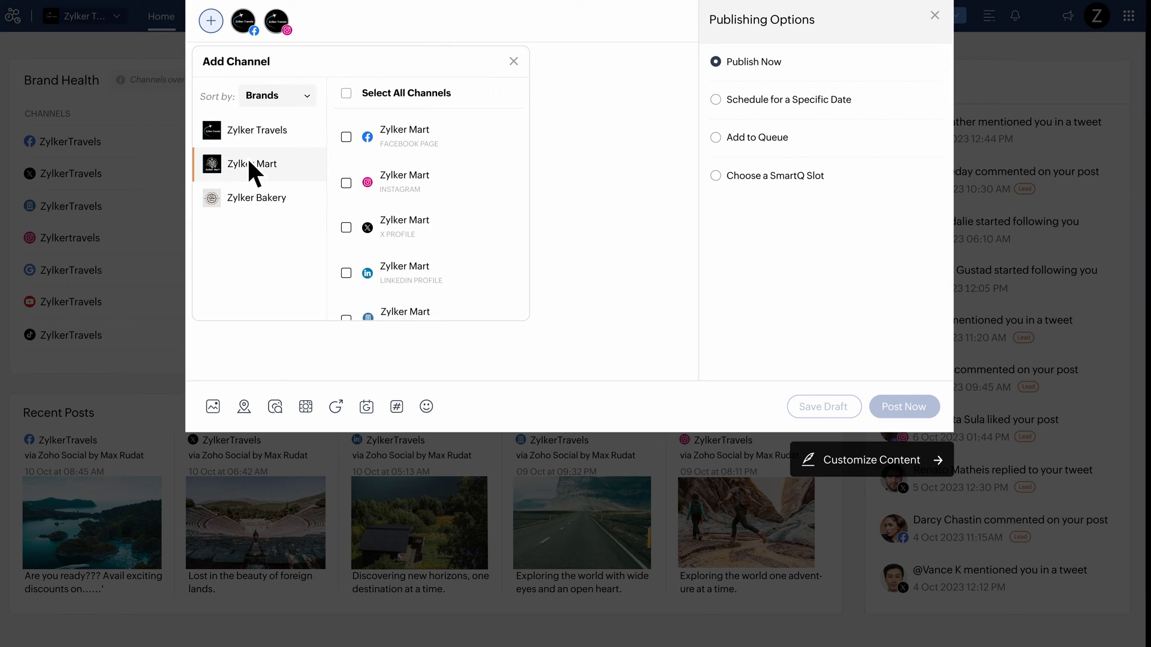
{"action": "left_click", "coordinate": [345, 137]}
{"action": "left_click", "coordinate": [346, 182]}
{"action": "left_click", "coordinate": [269, 200]}
{"action": "left_click", "coordinate": [346, 137]}
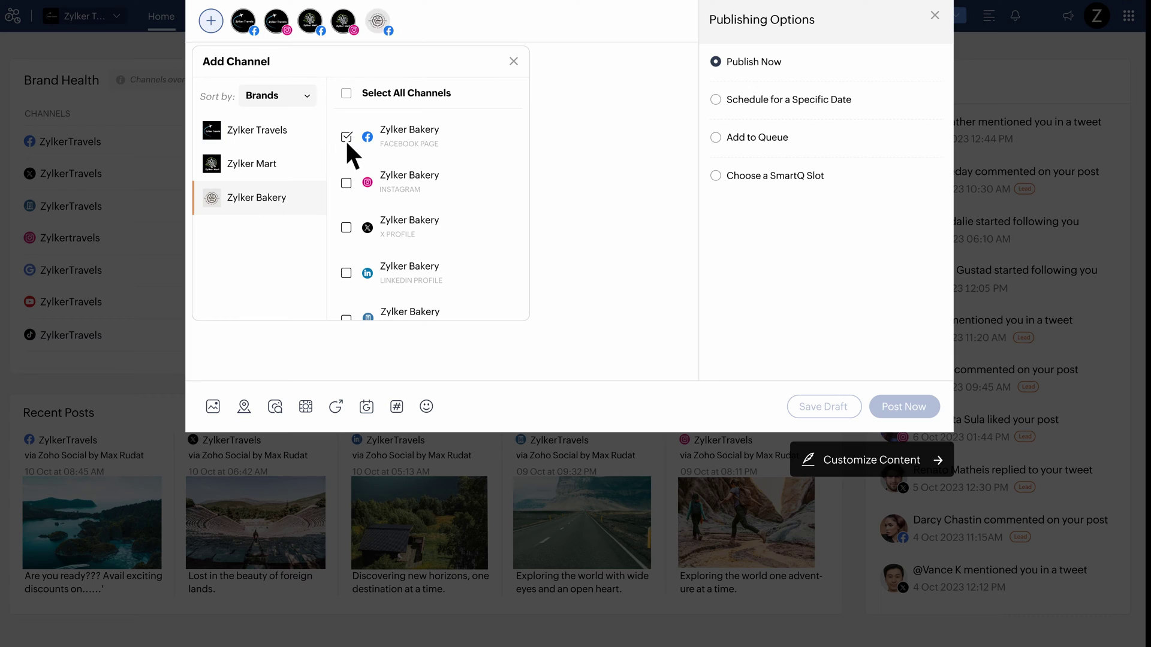
{"action": "left_click", "coordinate": [346, 183]}
{"action": "key", "text": "Escape"}
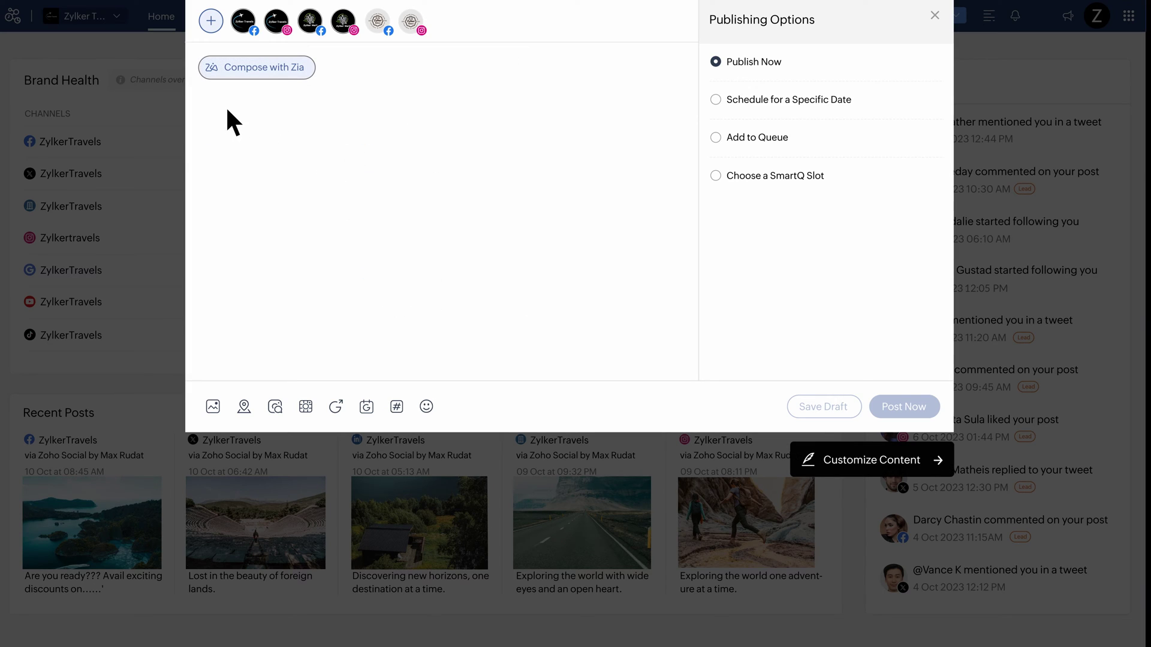
Paste the holiday giveaway text and insert the holiday image from the Media Library.
{"action": "type", "text": "🎄🎁 Celebrate the season of giving with Zylker!🎄✨ We're spreading holiday joy by hosting a Christmas giveaway for our first 50 amazing customers at our stores!🥳 Join us for delicious treats, cozy vibes, and a chance to win something special. Hurry in, the festive fun awaits! 🍰🛍 #ZylkerHolidayMagic #ChristmasGiveaway #TisTheSeason"}
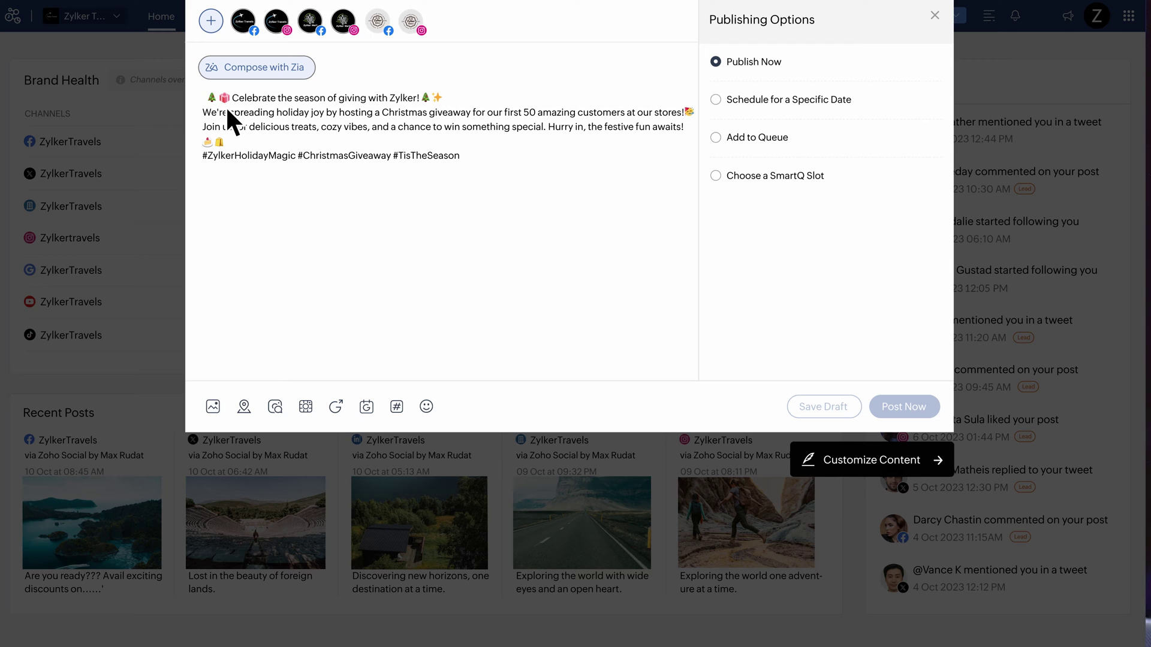
{"action": "left_click", "coordinate": [213, 406]}
{"action": "left_click", "coordinate": [298, 322]}
{"action": "left_click", "coordinate": [712, 146]}
{"action": "left_click", "coordinate": [862, 383]}
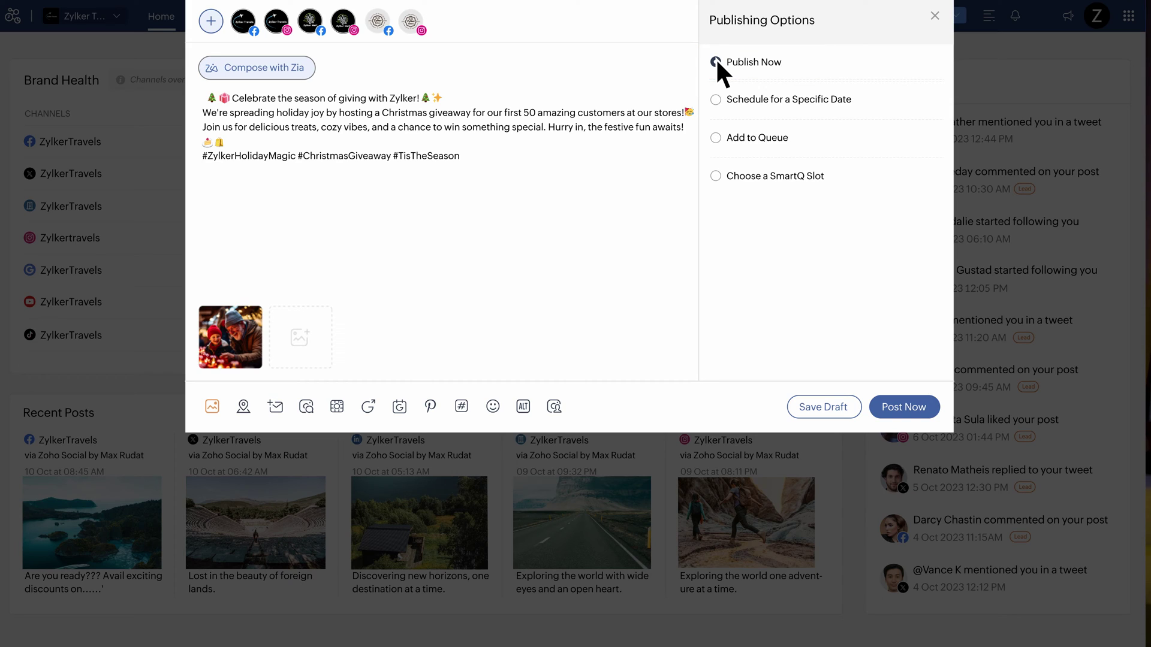
Try specific-date scheduling with PM and repeat, then settle on Add to Queue.
{"action": "left_click", "coordinate": [716, 97]}
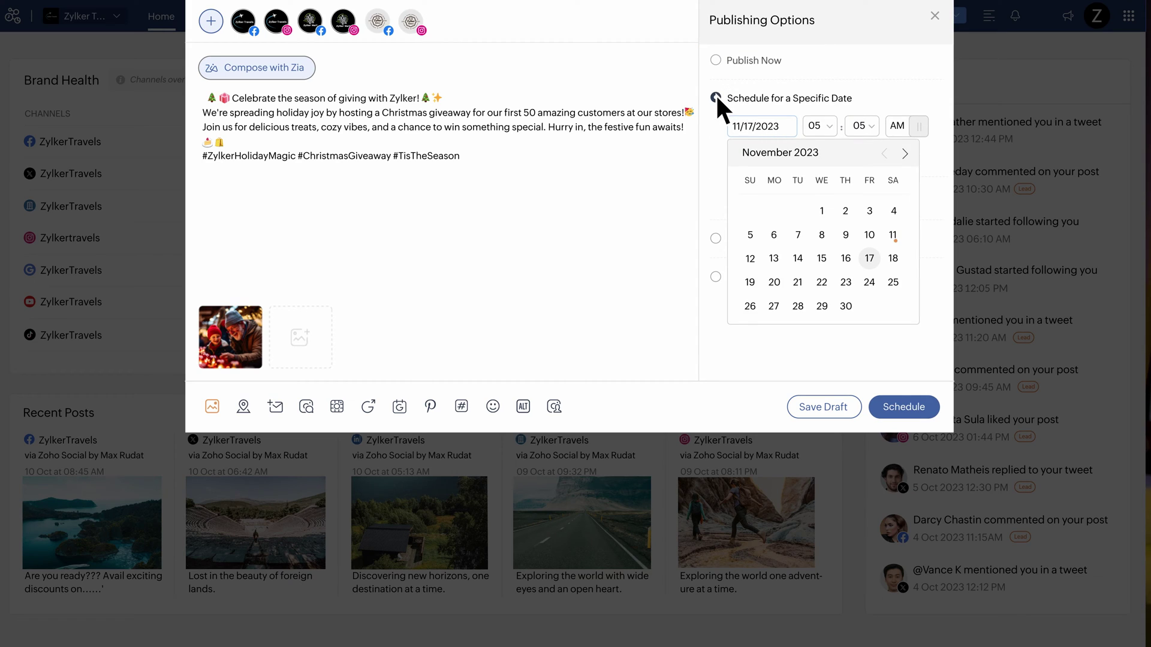
{"action": "left_click", "coordinate": [914, 125]}
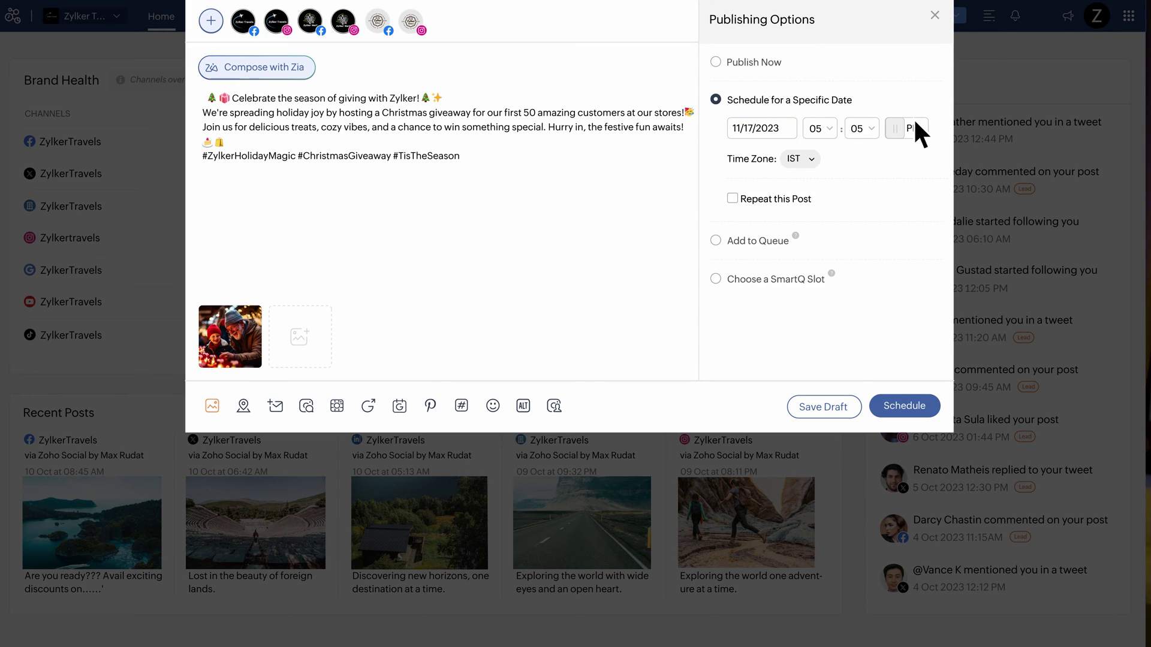
{"action": "left_click", "coordinate": [732, 199]}
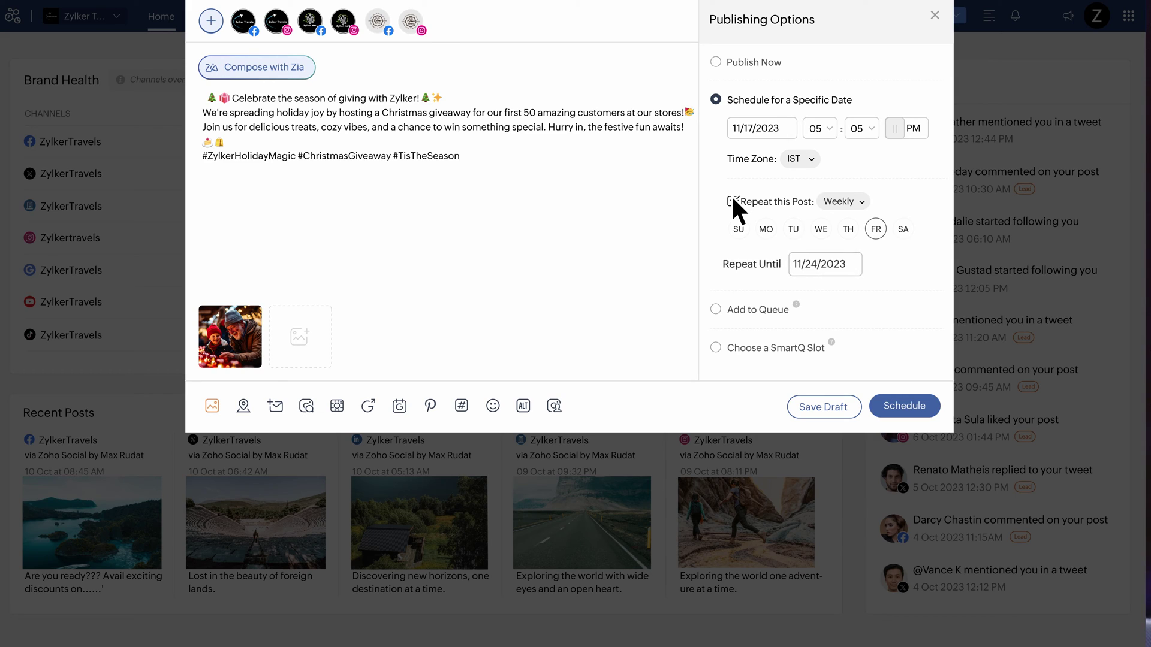
{"action": "left_click", "coordinate": [716, 309]}
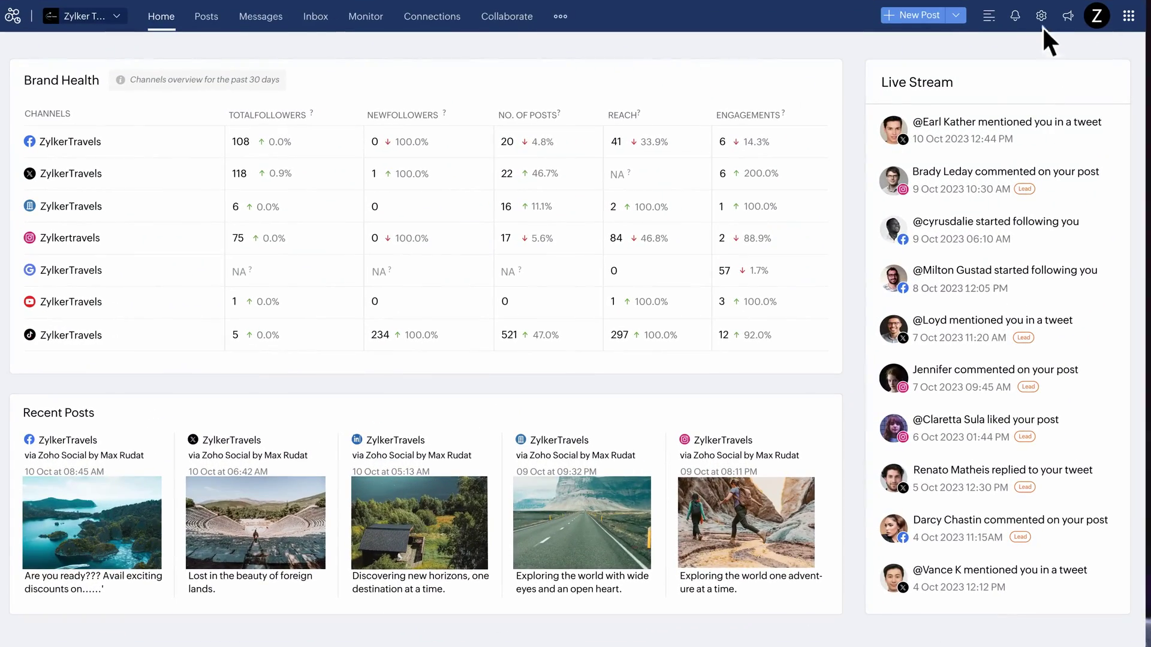
Add a Friday 06:30 queue slot, then switch to Publish Now and post the giveaway.
{"action": "left_click", "coordinate": [923, 114]}
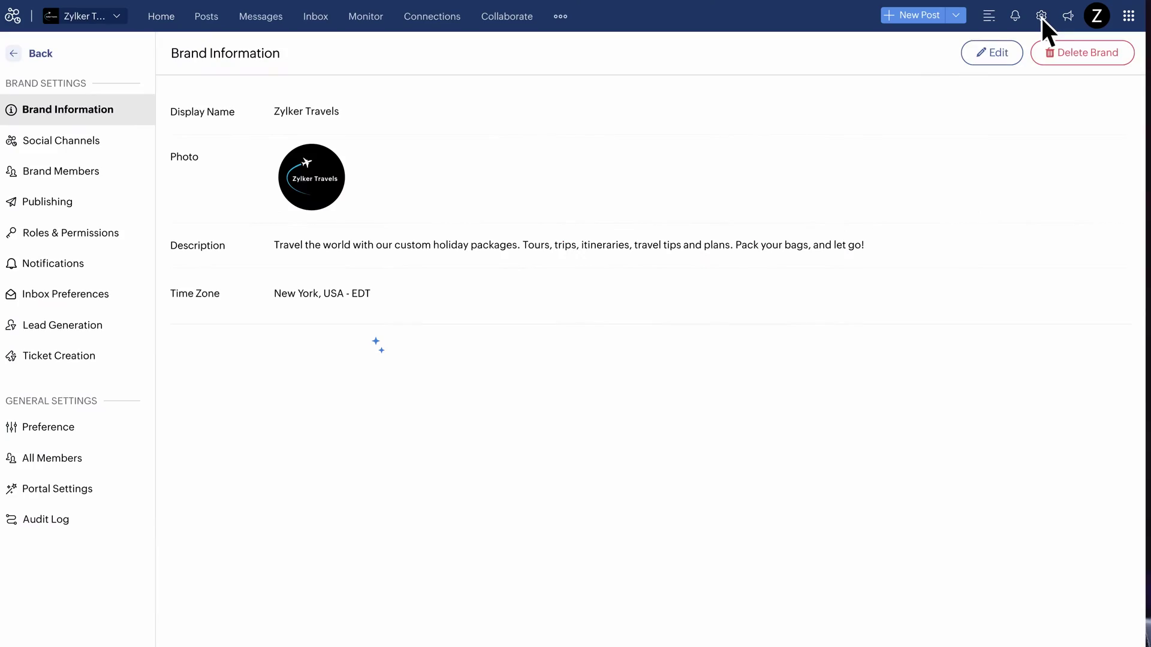
{"action": "left_click", "coordinate": [64, 202]}
{"action": "left_click", "coordinate": [399, 54]}
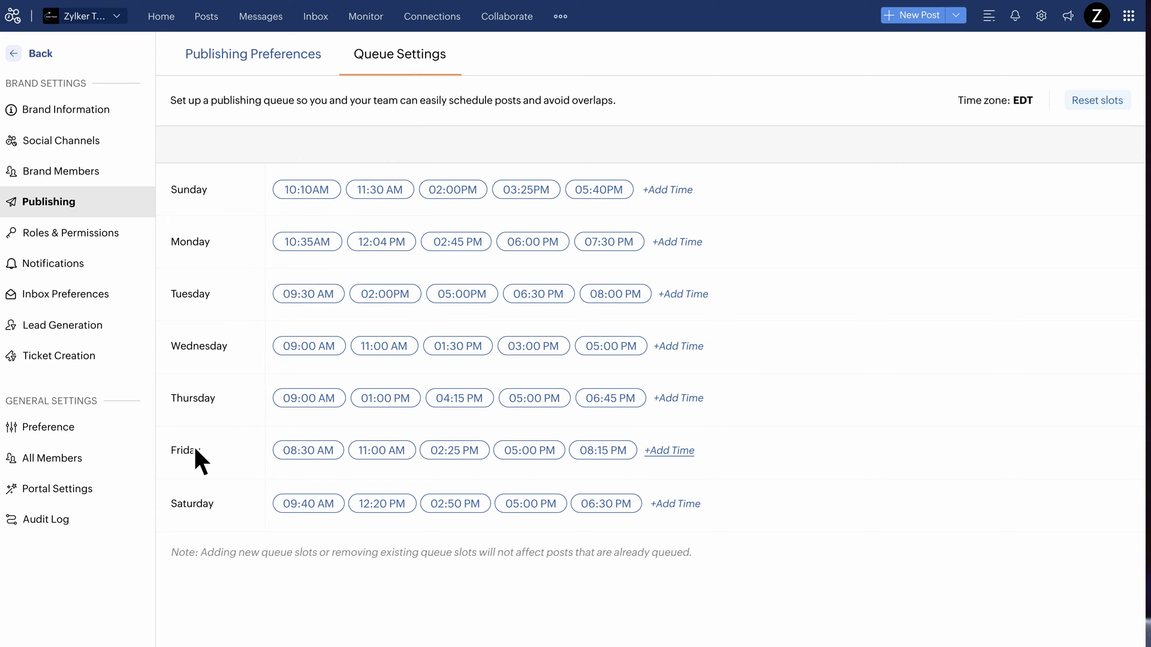
{"action": "left_click", "coordinate": [677, 450]}
{"action": "left_click", "coordinate": [555, 345]}
{"action": "left_click", "coordinate": [551, 507]}
{"action": "scroll", "coordinate": [596, 420], "scroll_direction": "down", "scroll_amount": 5}
{"action": "left_click", "coordinate": [599, 383]}
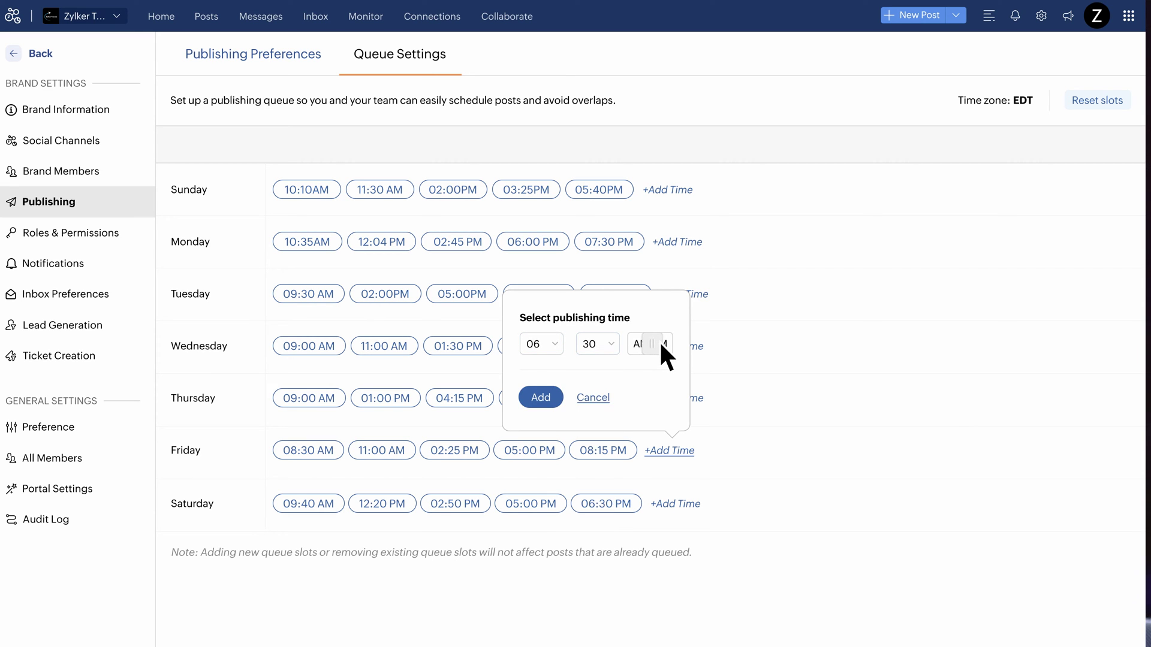
{"action": "left_click", "coordinate": [660, 344]}
{"action": "key", "text": "Return"}
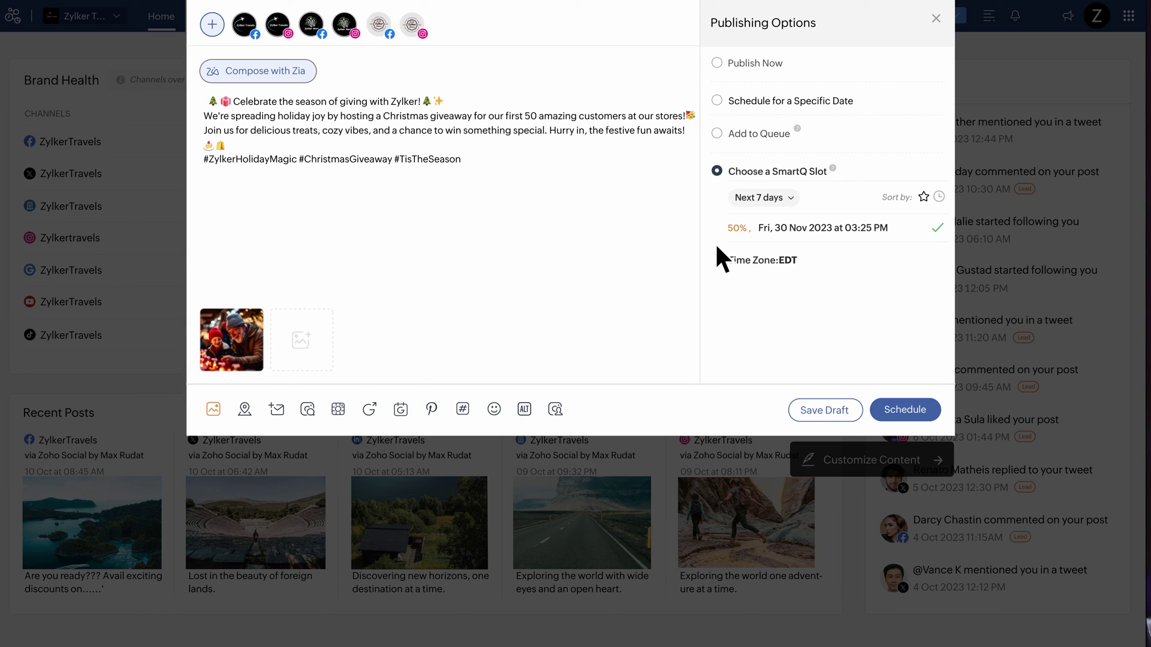
{"action": "left_click", "coordinate": [716, 63]}
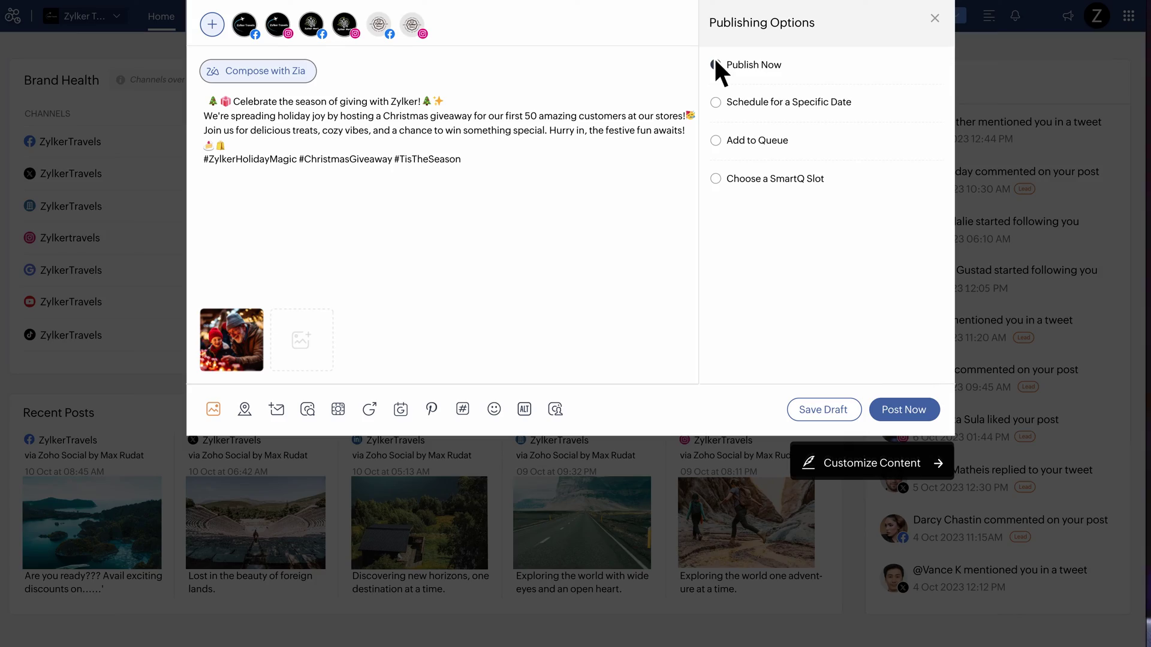
{"action": "left_click", "coordinate": [896, 406]}
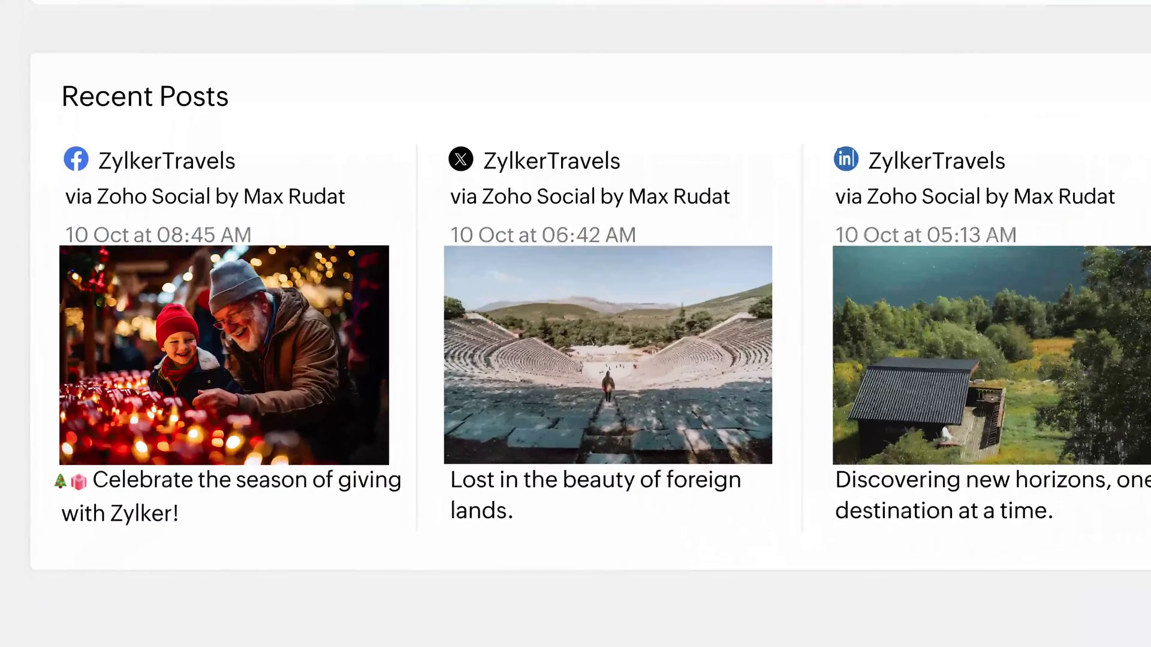